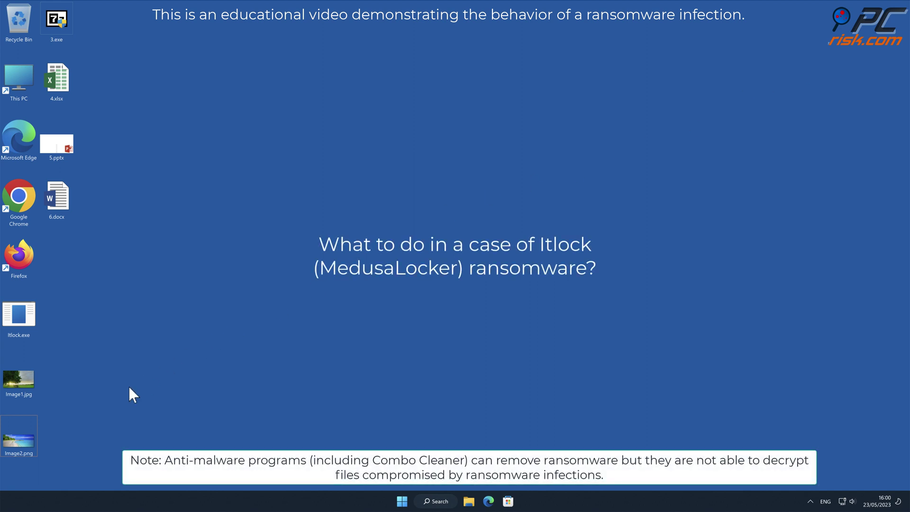
Step: View Image2.png, then run Itlock.exe as administrator and approve the UAC prompt
{"action": "double_click", "coordinate": [27, 431]}
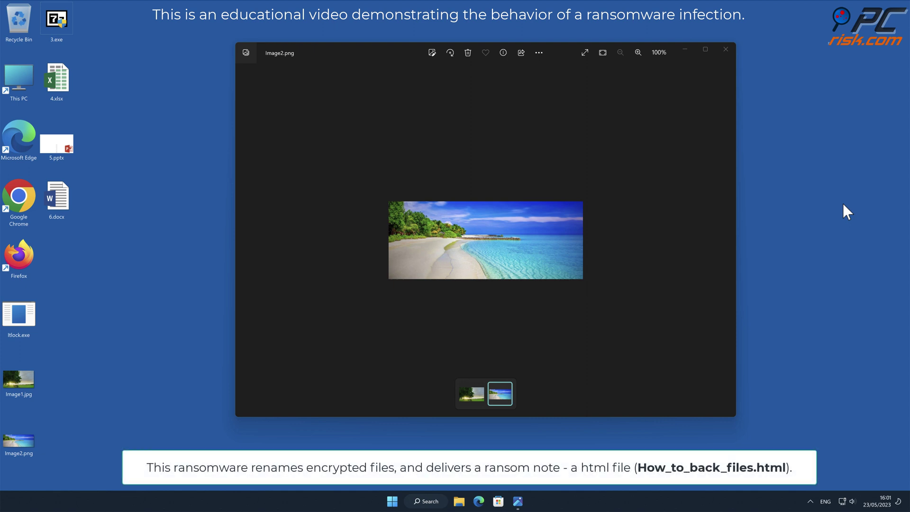
{"action": "left_click", "coordinate": [726, 50]}
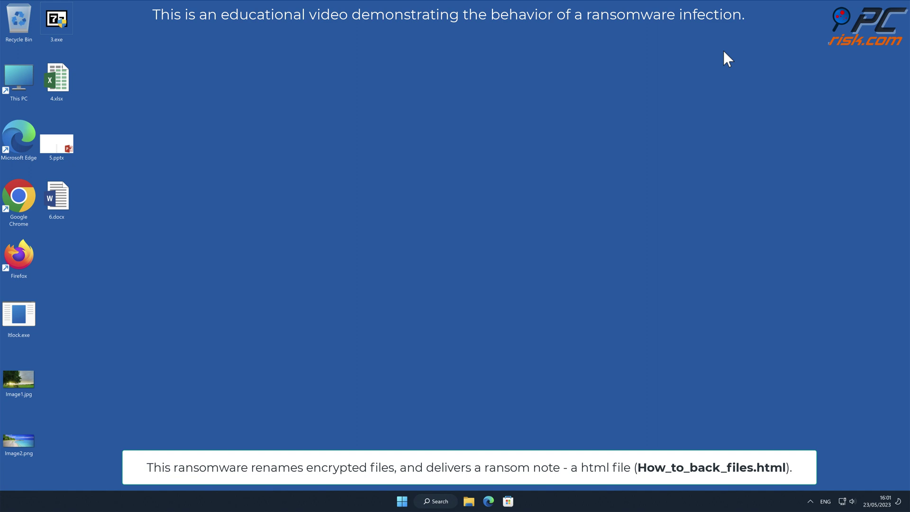
{"action": "right_click", "coordinate": [19, 312]}
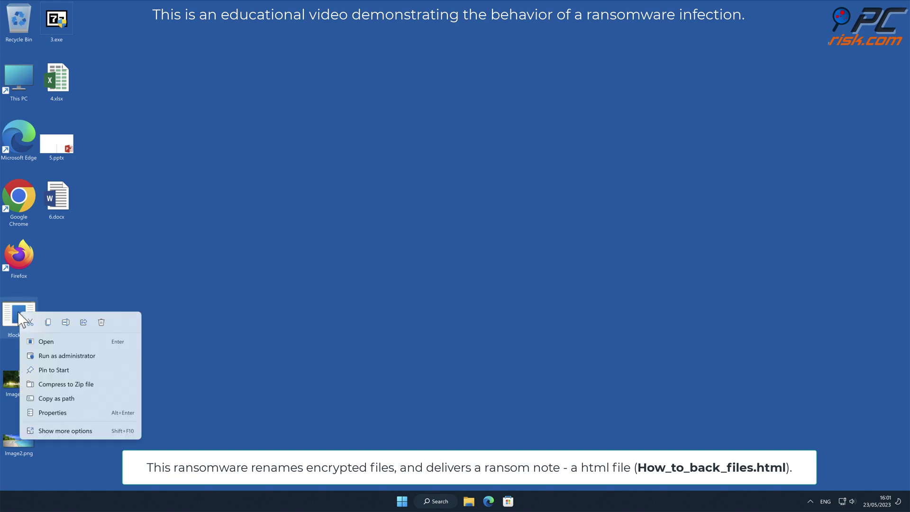
{"action": "left_click", "coordinate": [57, 356]}
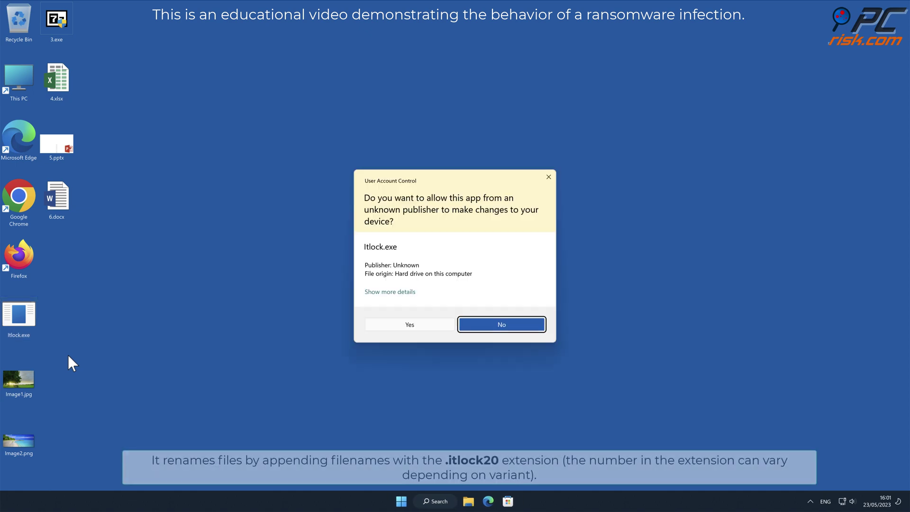
{"action": "left_click", "coordinate": [417, 329]}
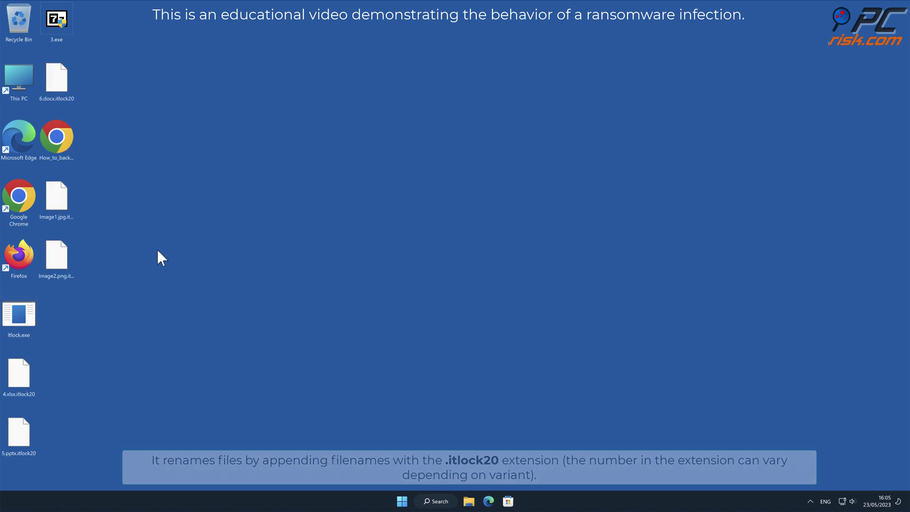
Step: Try opening the encrypted Image2.png.itlock20 file, then open the How_to_back_files.html ransom note
{"action": "double_click", "coordinate": [56, 258]}
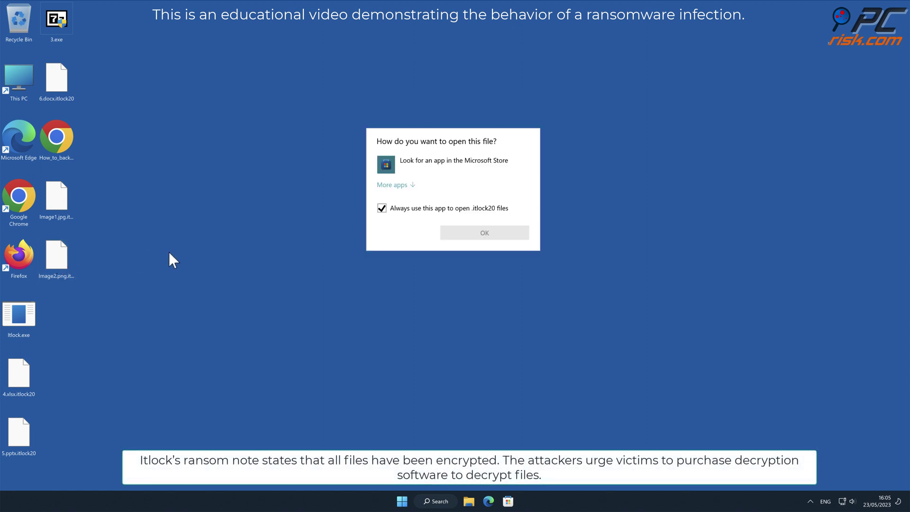
{"action": "key", "text": "Escape"}
{"action": "left_click", "coordinate": [54, 88]}
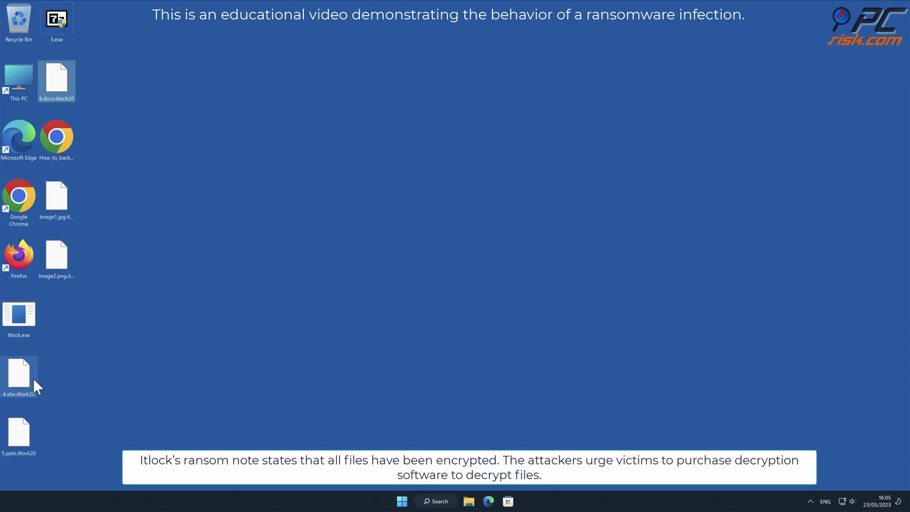
{"action": "left_click", "coordinate": [59, 261]}
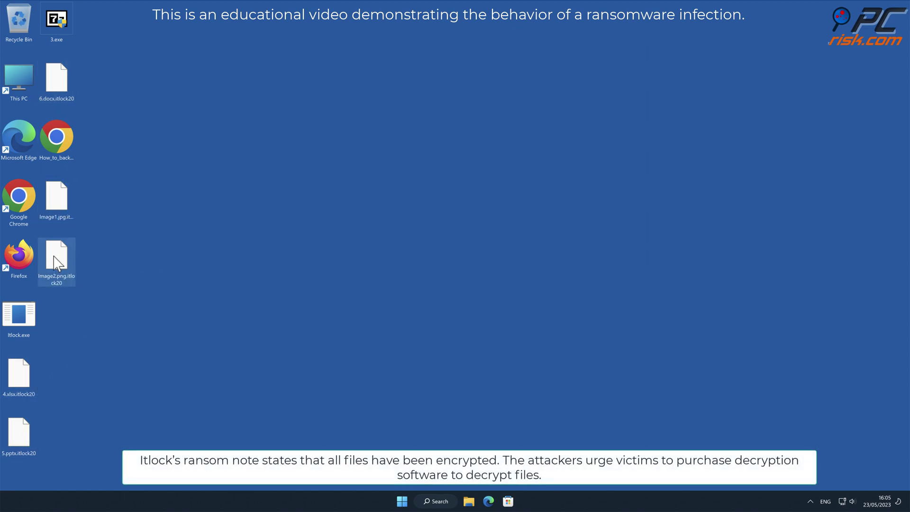
{"action": "left_click", "coordinate": [114, 275]}
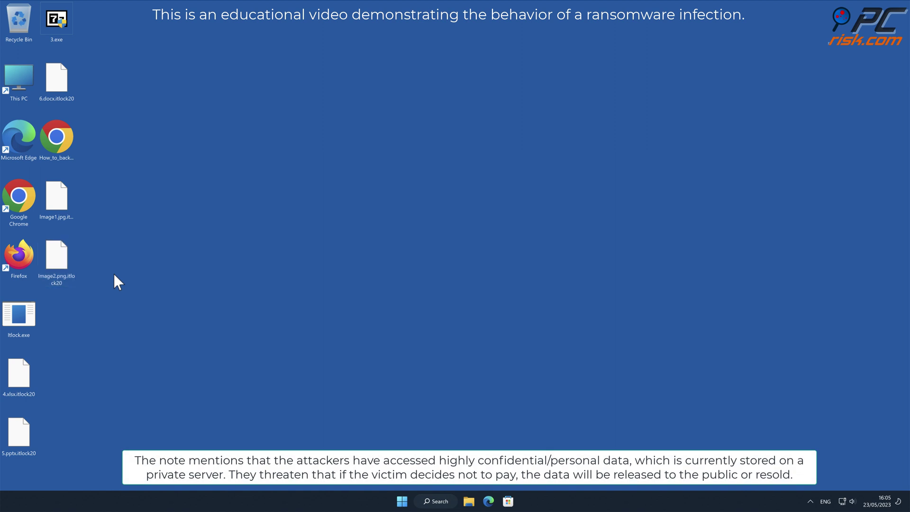
{"action": "left_click", "coordinate": [119, 157]}
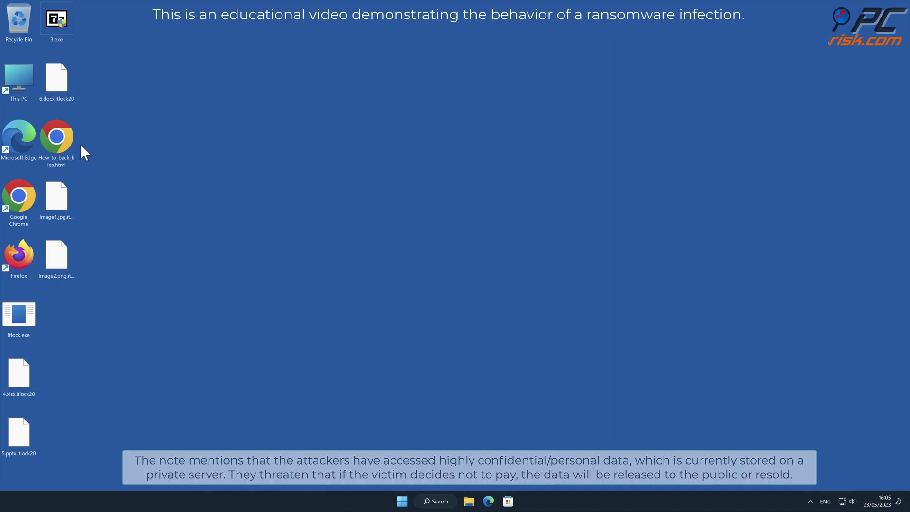
{"action": "double_click", "coordinate": [65, 139]}
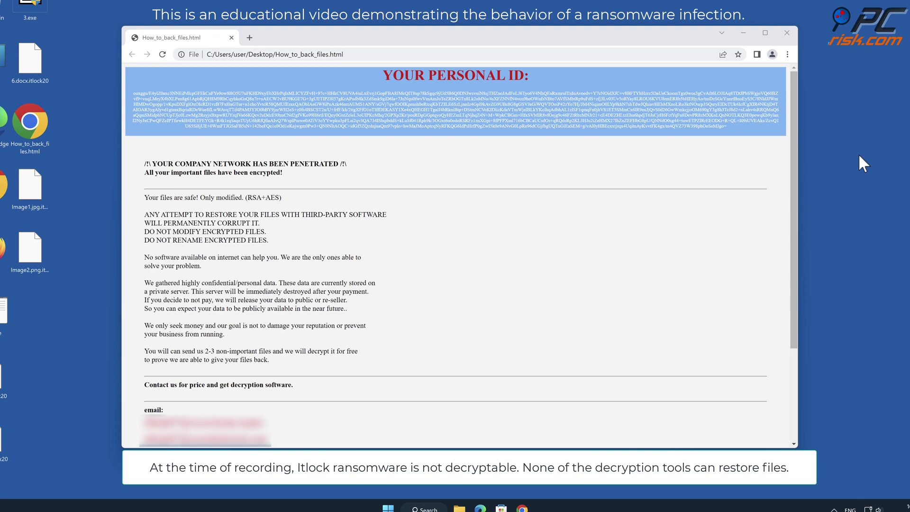
Step: Scroll the How_to_back_files.html note to the bottom, then close Chrome
{"action": "left_click_drag", "start_coordinate": [794, 157], "coordinate": [793, 435]}
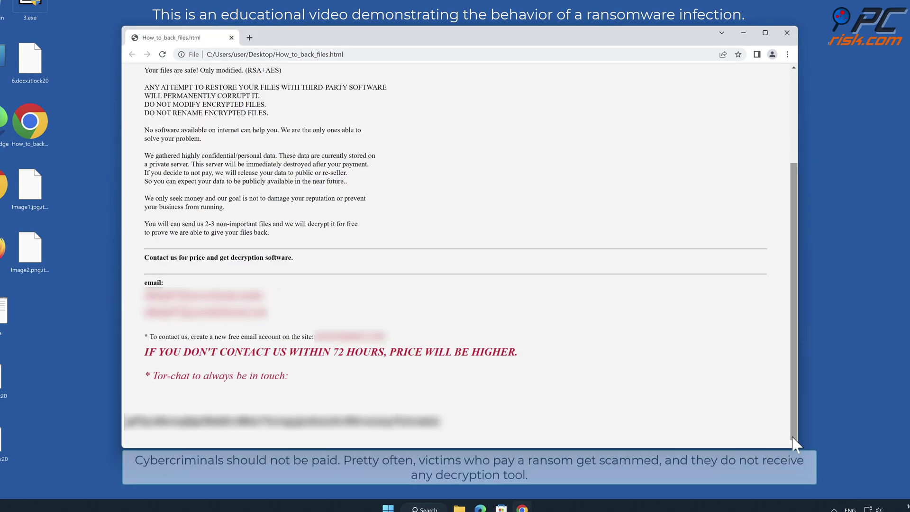
{"action": "left_click", "coordinate": [884, 185]}
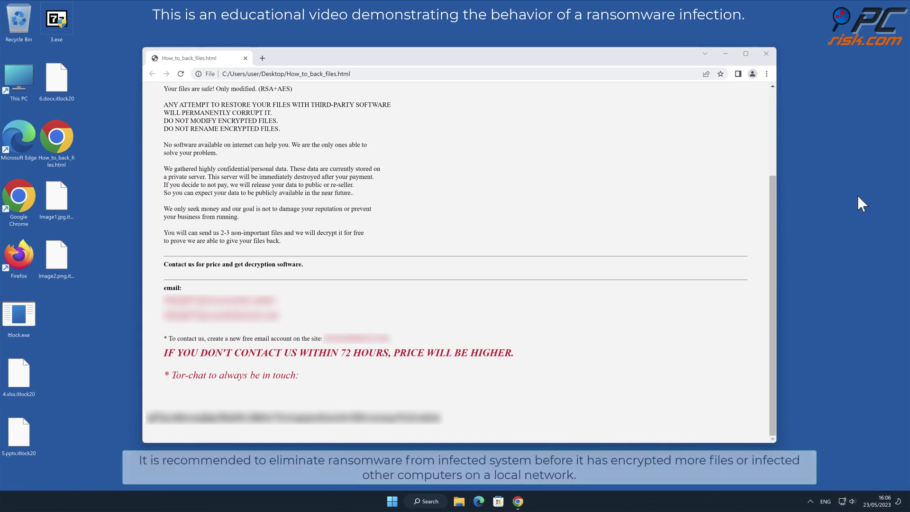
{"action": "left_click", "coordinate": [767, 54]}
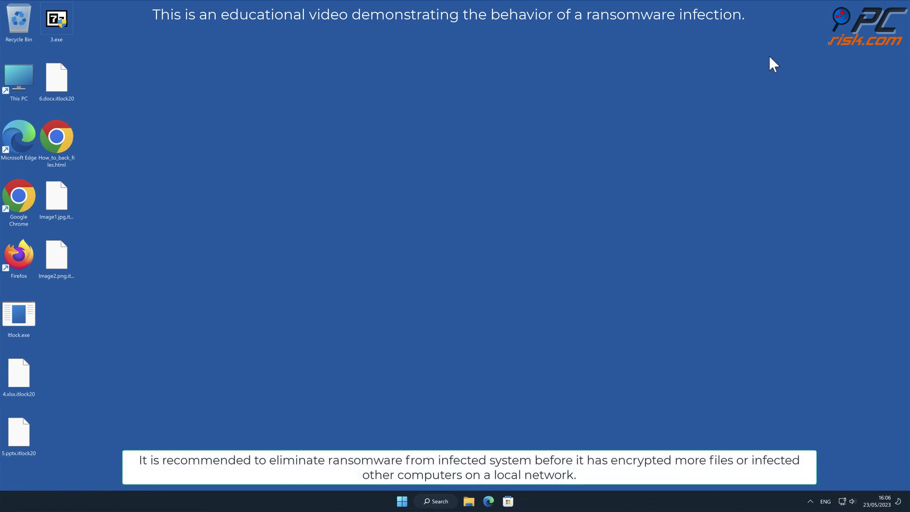
{"action": "double_click", "coordinate": [19, 198]}
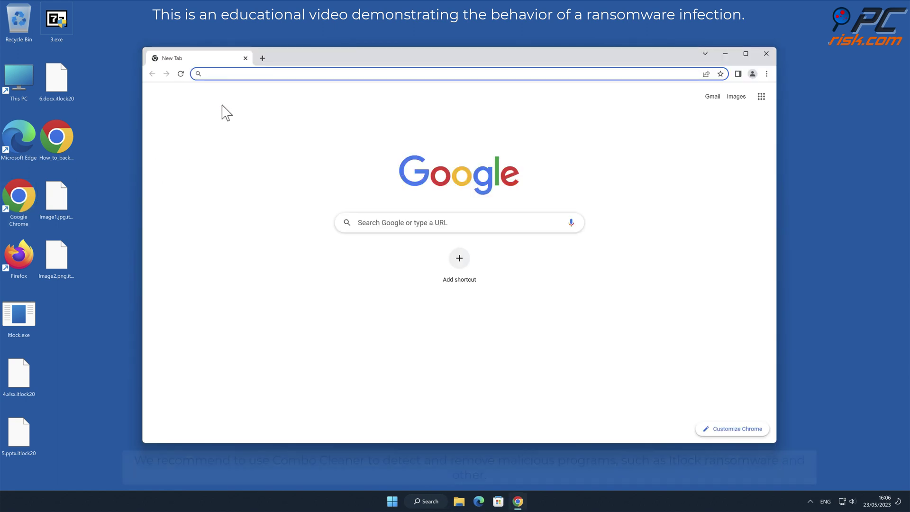
{"action": "type", "text": "www.combocleaner"}
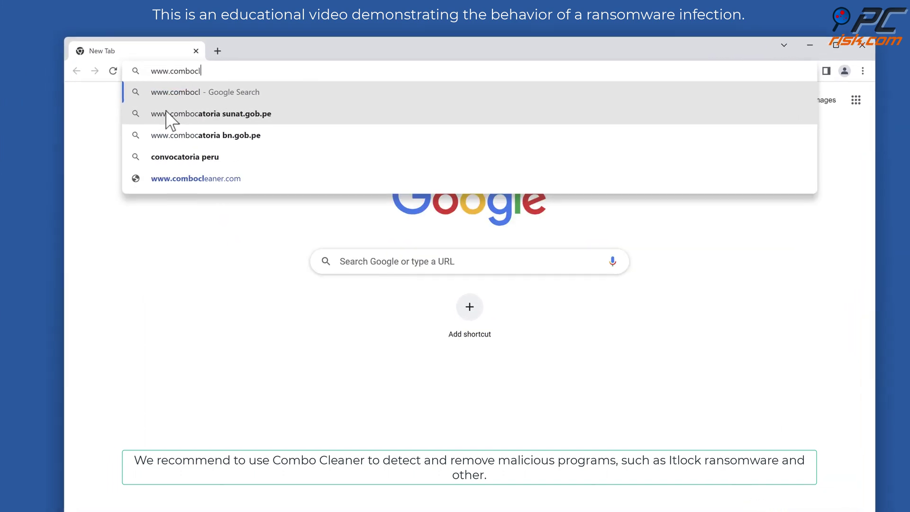
{"action": "type", "text": ".co"}
{"action": "key", "text": "Return"}
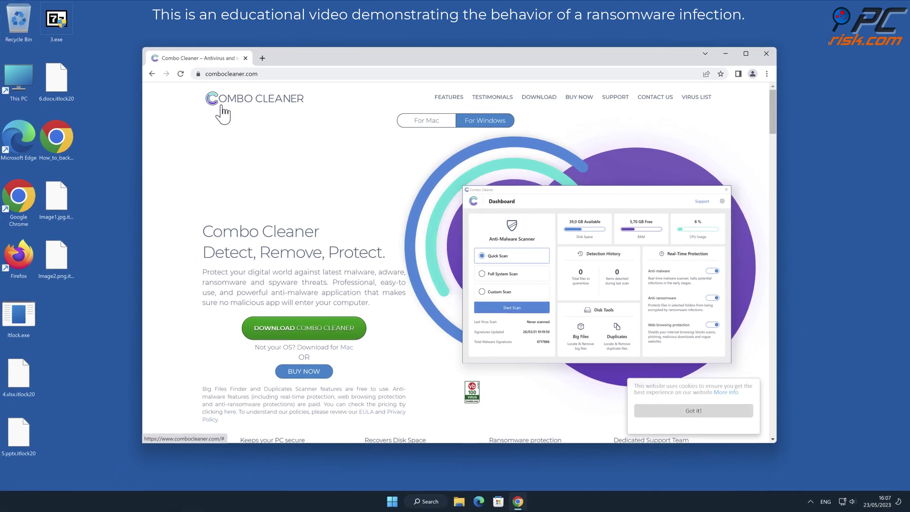
{"action": "left_click", "coordinate": [356, 333]}
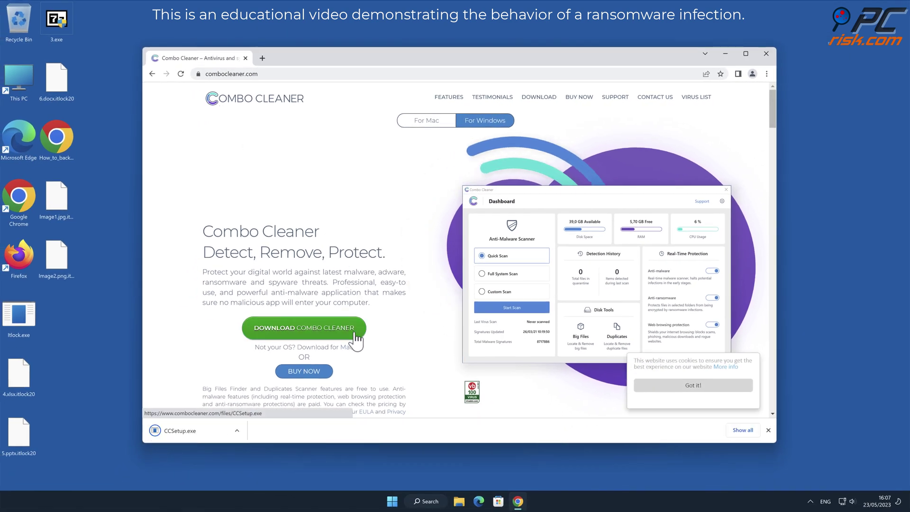
{"action": "left_click", "coordinate": [201, 431]}
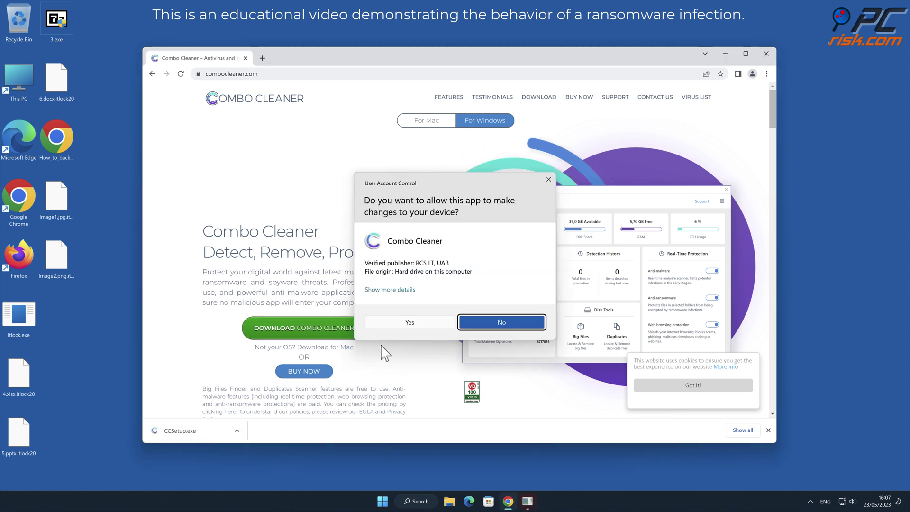
{"action": "left_click", "coordinate": [411, 323]}
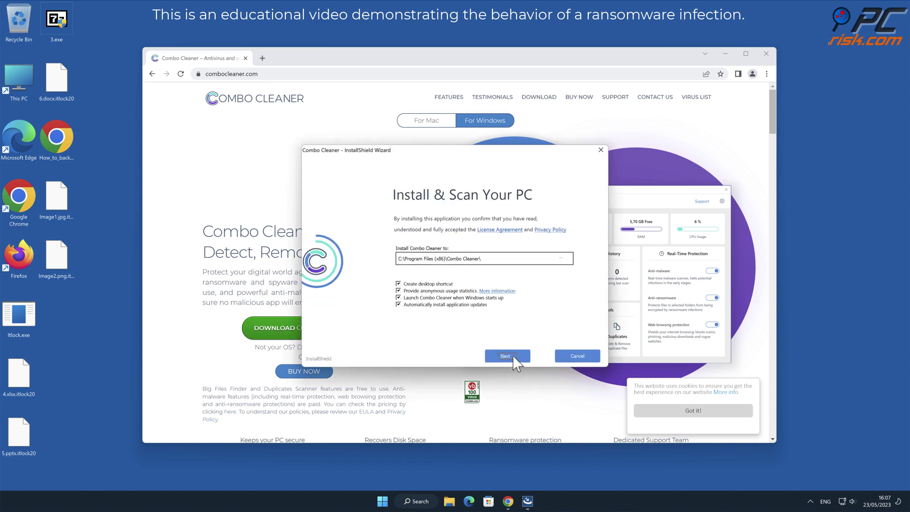
Step: Complete the InstallShield Wizard with default options, launch Combo Cleaner, and close Chrome
{"action": "left_click", "coordinate": [513, 355]}
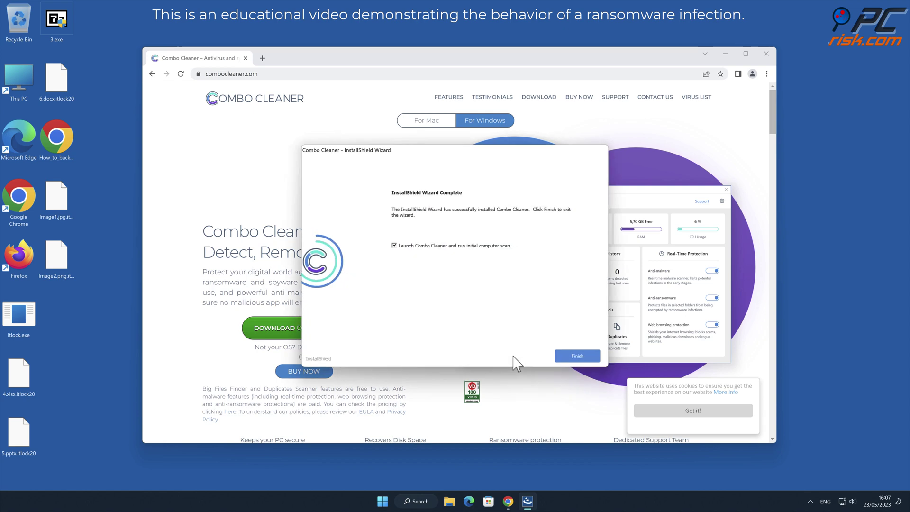
{"action": "left_click", "coordinate": [587, 357]}
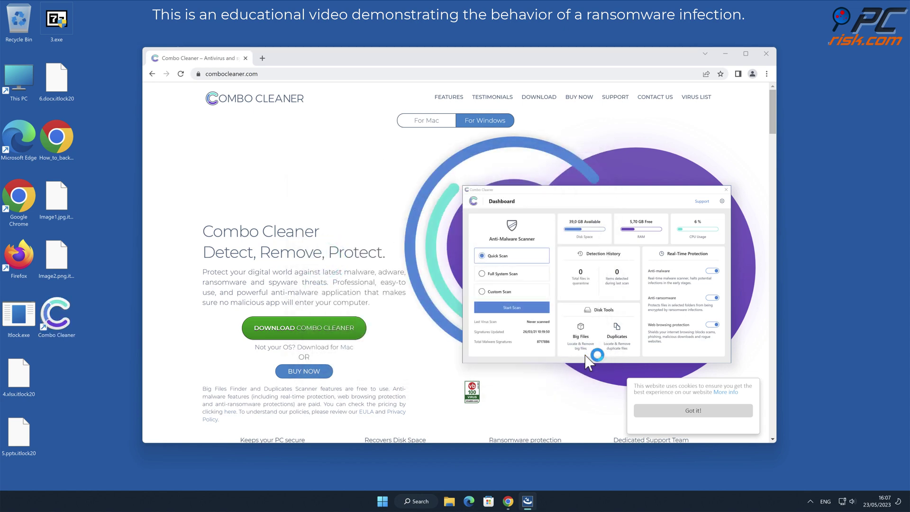
{"action": "left_click", "coordinate": [765, 56]}
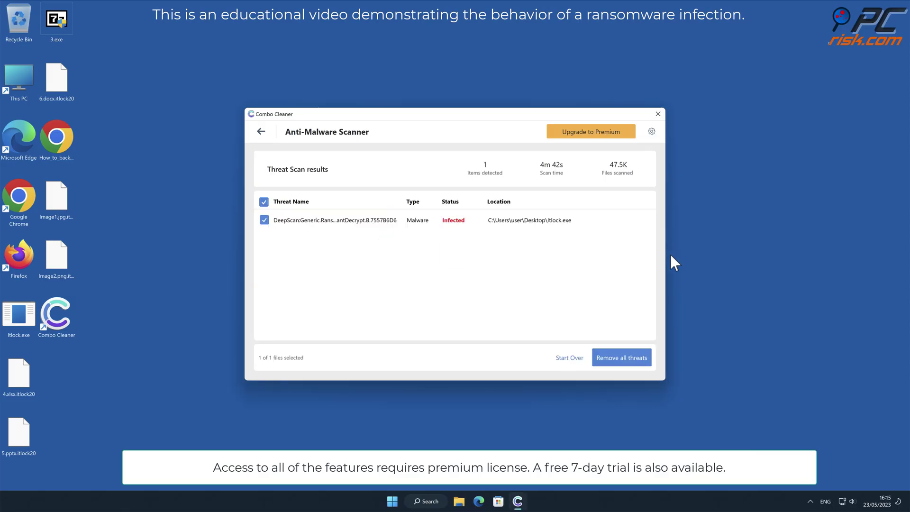
Step: Enter the premium activation key, then move the detected Itlock.exe threat to quarantine
{"action": "left_click", "coordinate": [635, 359]}
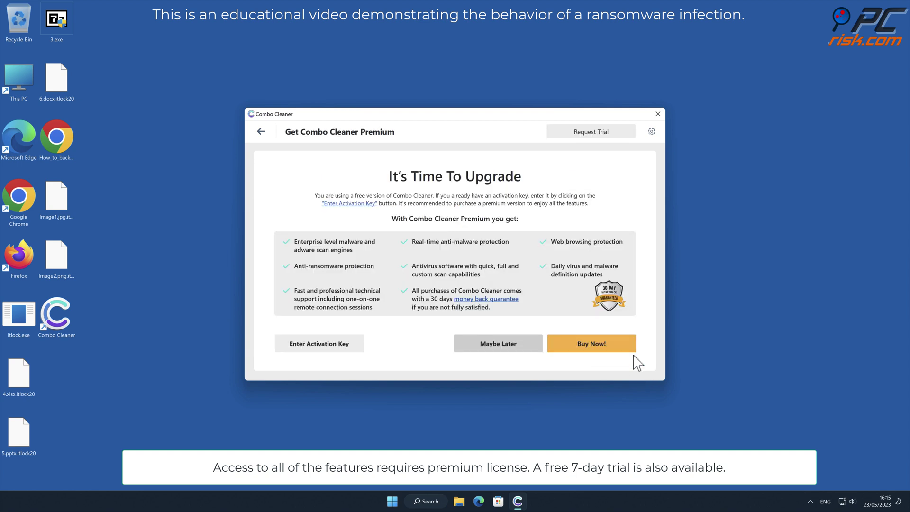
{"action": "left_click", "coordinate": [328, 340]}
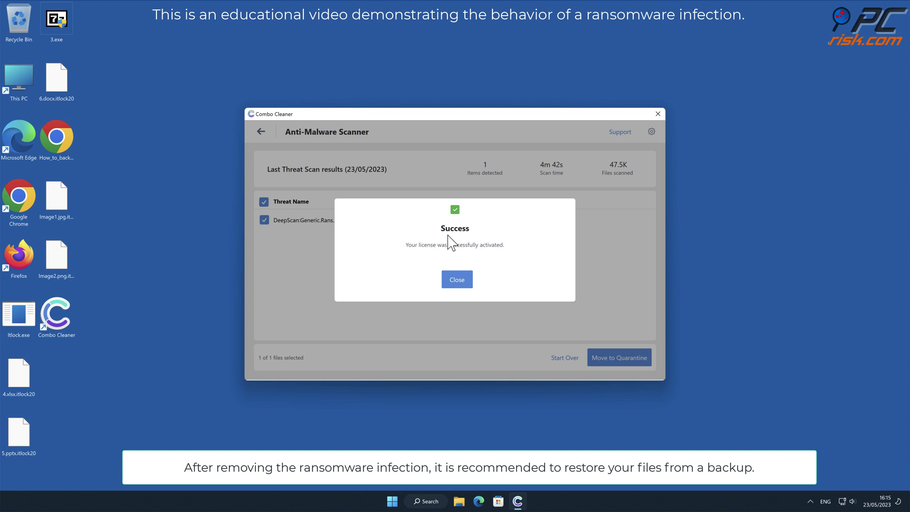
{"action": "left_click", "coordinate": [464, 279]}
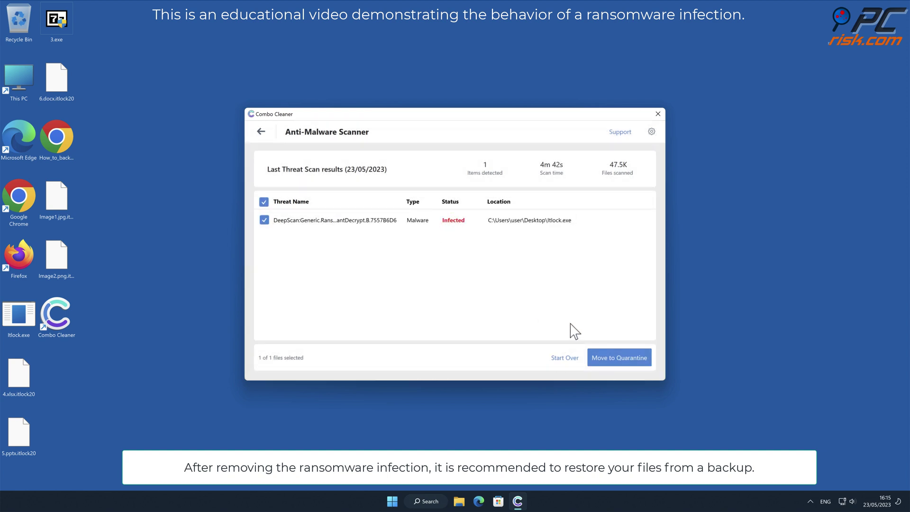
{"action": "left_click", "coordinate": [644, 360]}
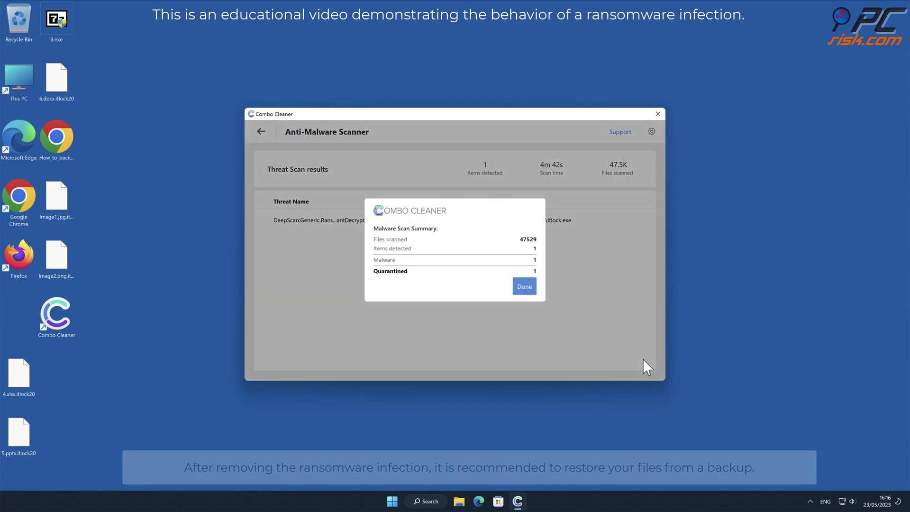
Step: Add C:\Users\user\Desktop as an anti-ransomware protected folder, then close Combo Cleaner
{"action": "left_click", "coordinate": [525, 286]}
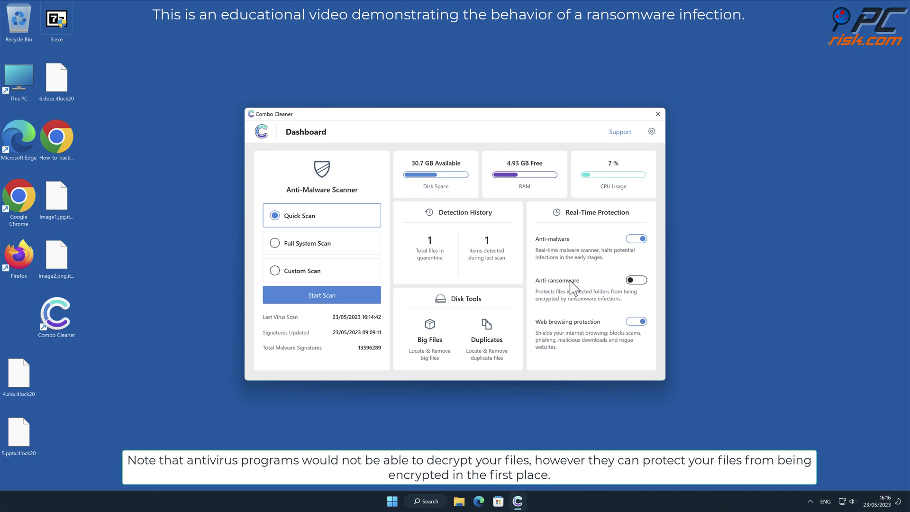
{"action": "left_click", "coordinate": [637, 280]}
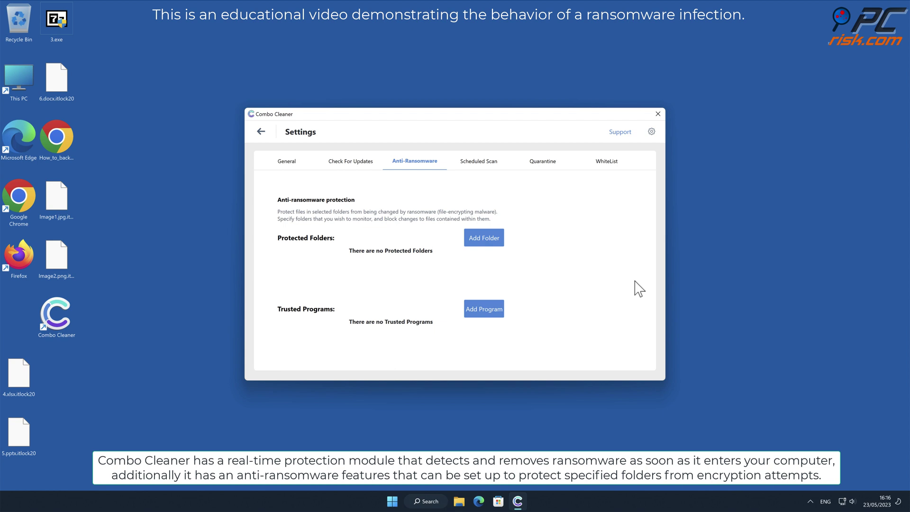
{"action": "left_click", "coordinate": [483, 239]}
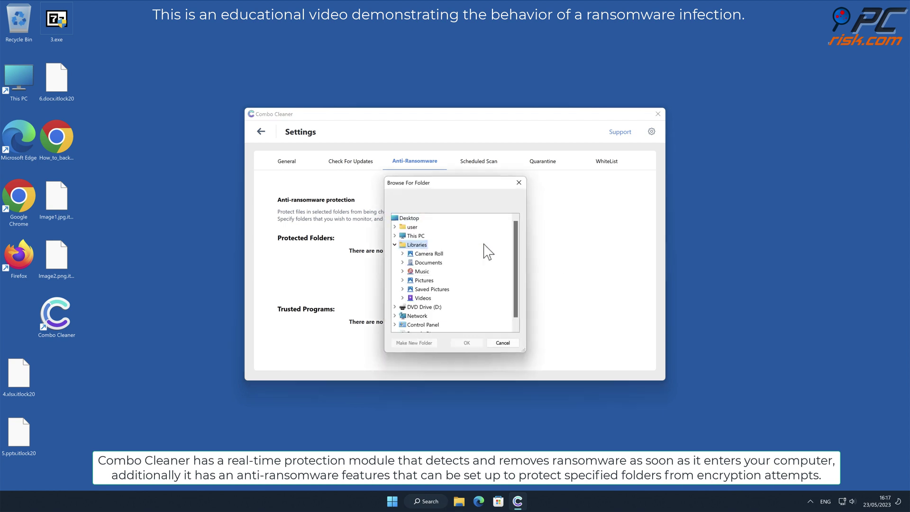
{"action": "left_click", "coordinate": [410, 219]}
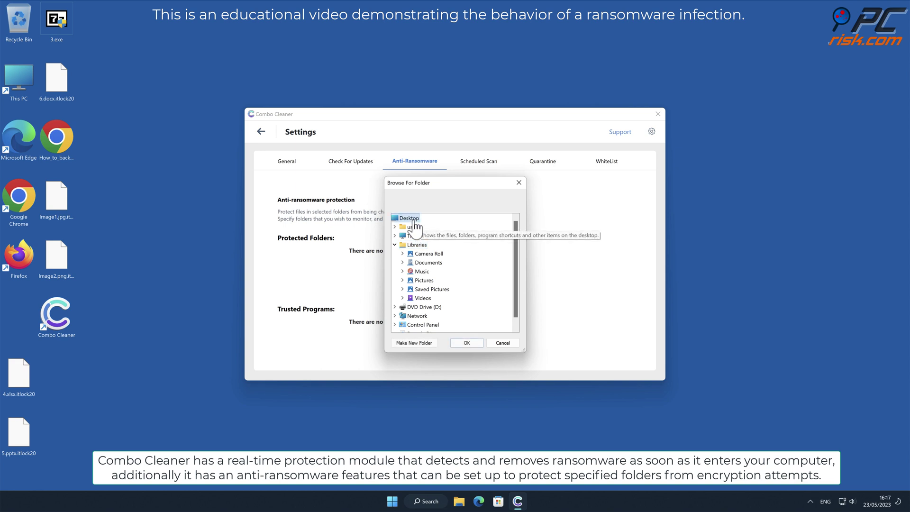
{"action": "left_click", "coordinate": [475, 345]}
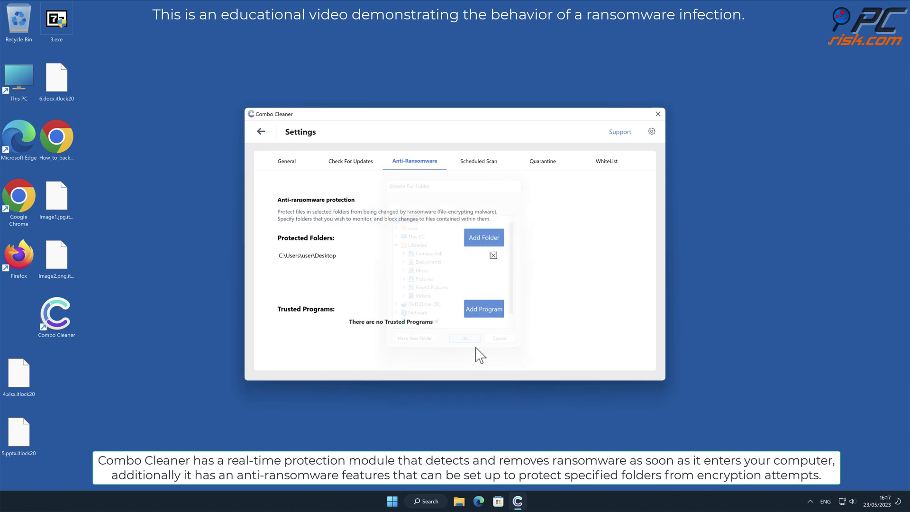
{"action": "left_click", "coordinate": [260, 132]}
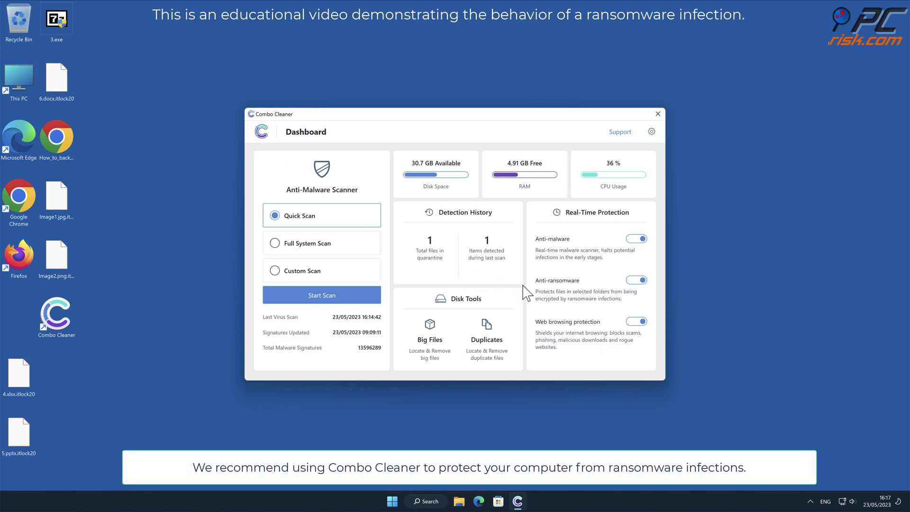
{"action": "left_click", "coordinate": [658, 115]}
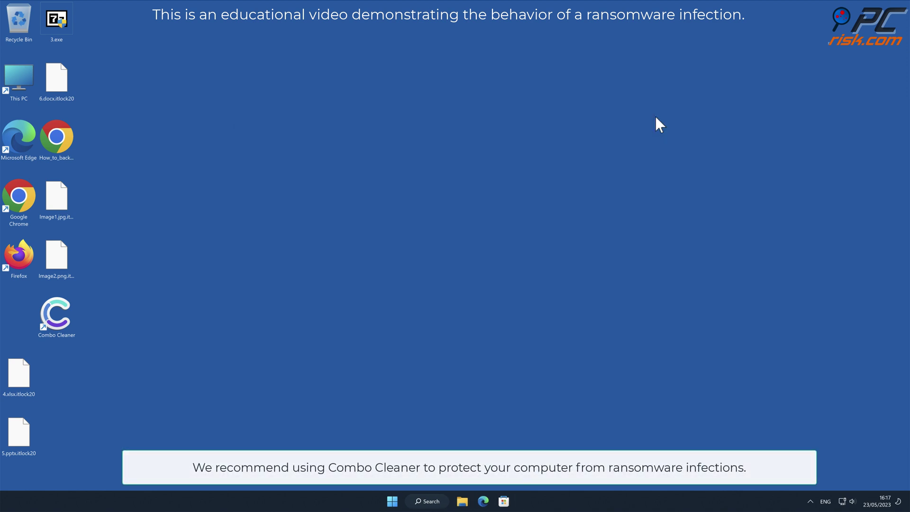